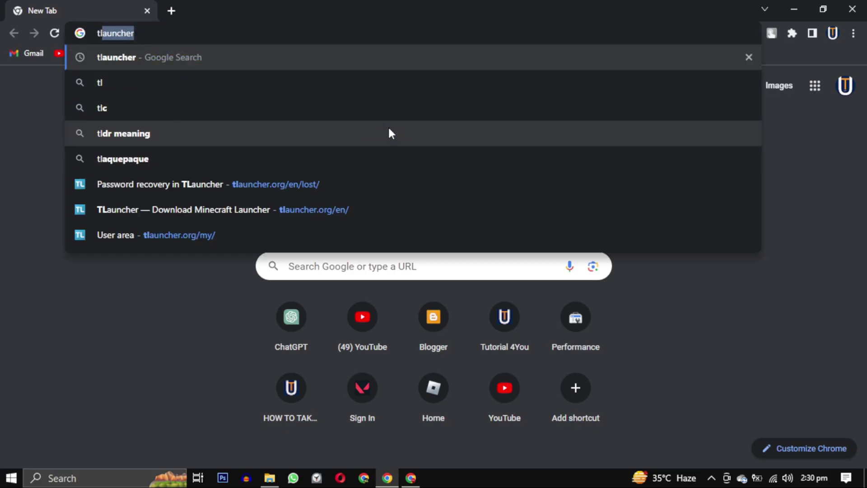
text(auncher)
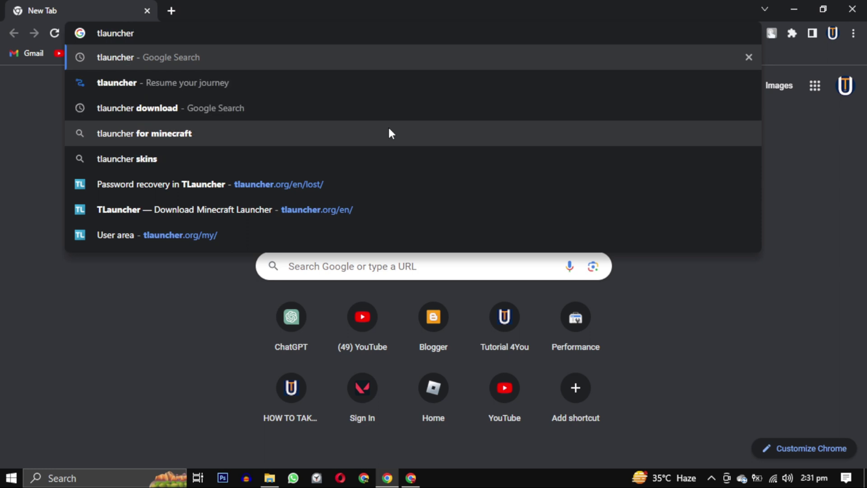
Search Google for 'tlauncher' and open the tlauncher.org homepage
key(Return)
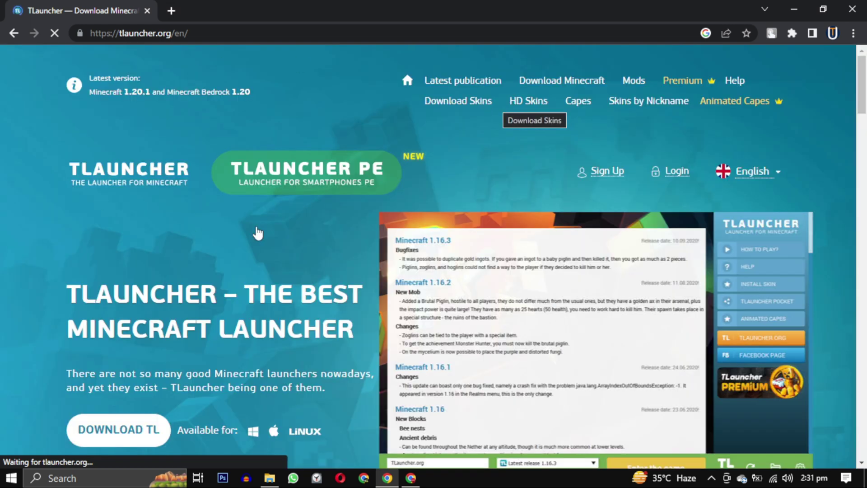
Log into the TLauncher account with its e-mail and password
click(663, 171)
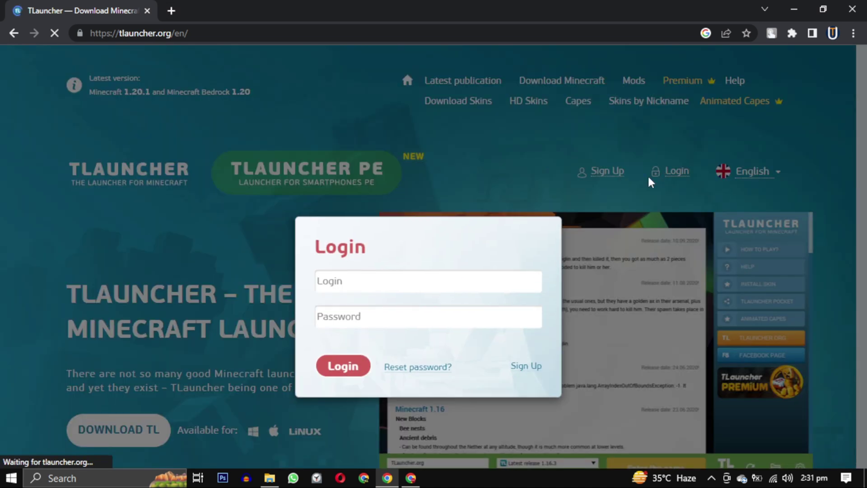
click(422, 280)
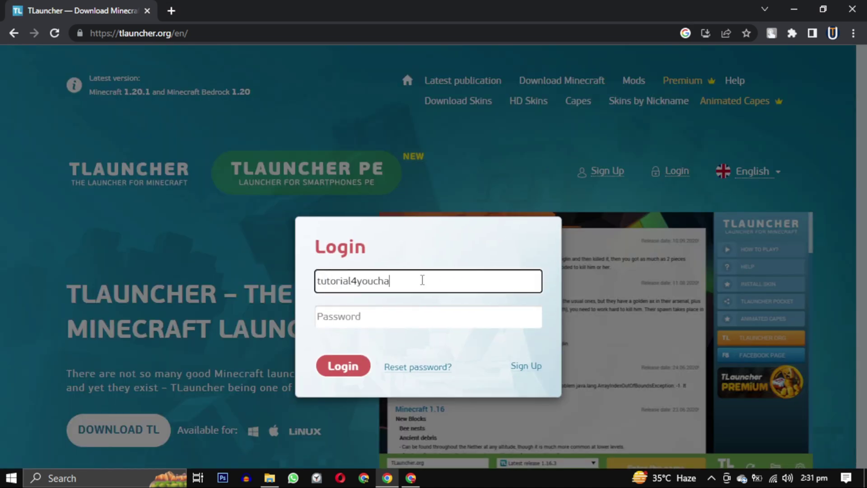
click(433, 318)
text(***********)
click(344, 371)
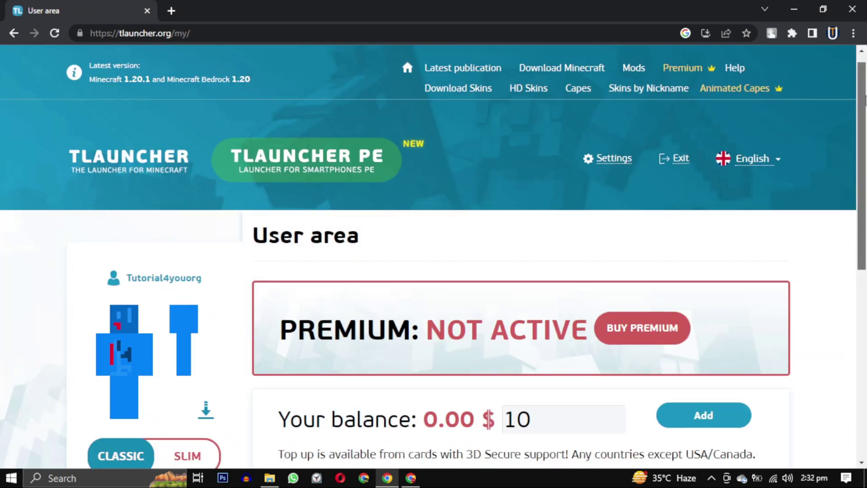
scroll(663, 116, down, 2)
scroll(862, 238, up, 2)
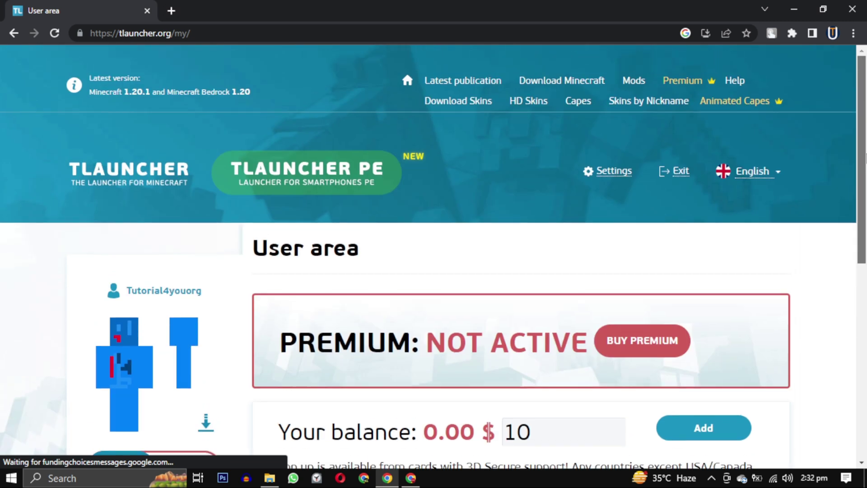
Change the account login to 'Tutorial4you' in Settings and reload to show it
click(614, 174)
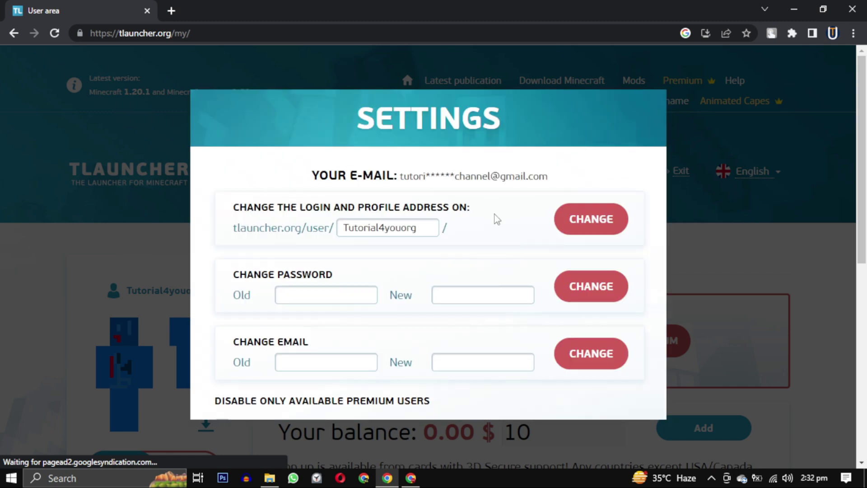
click(120, 248)
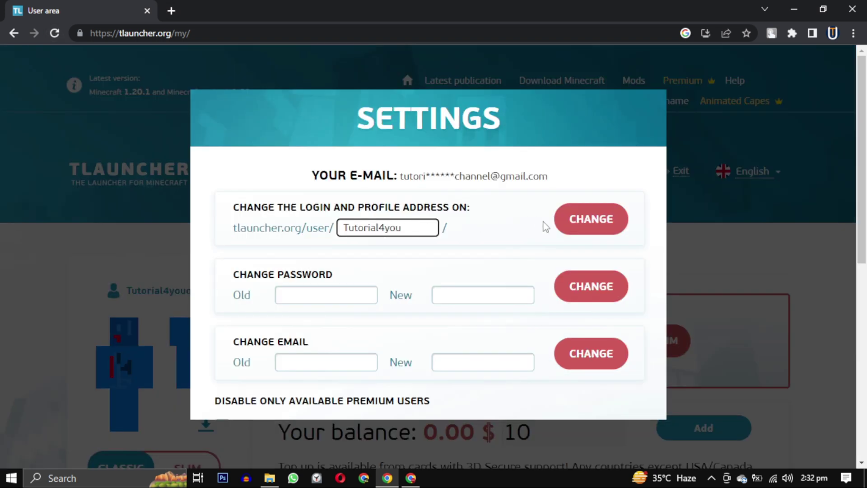
click(582, 226)
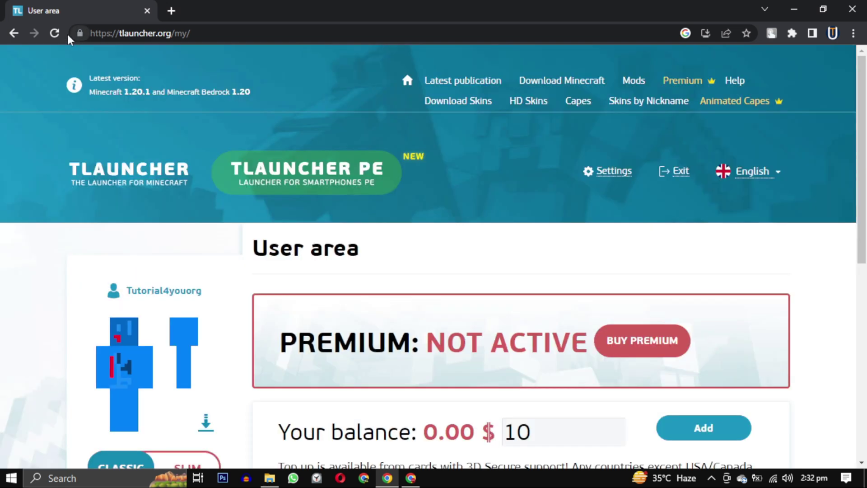
click(54, 34)
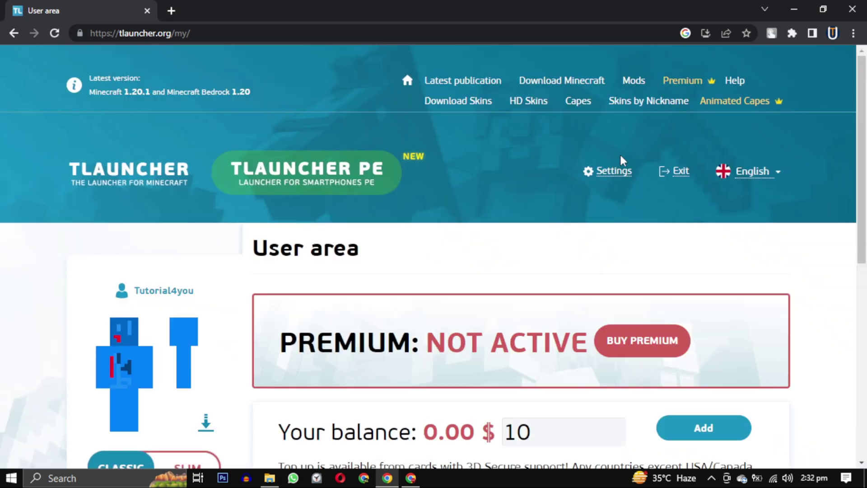
Request an account e-mail change in Settings, entering the old and new addresses
click(611, 170)
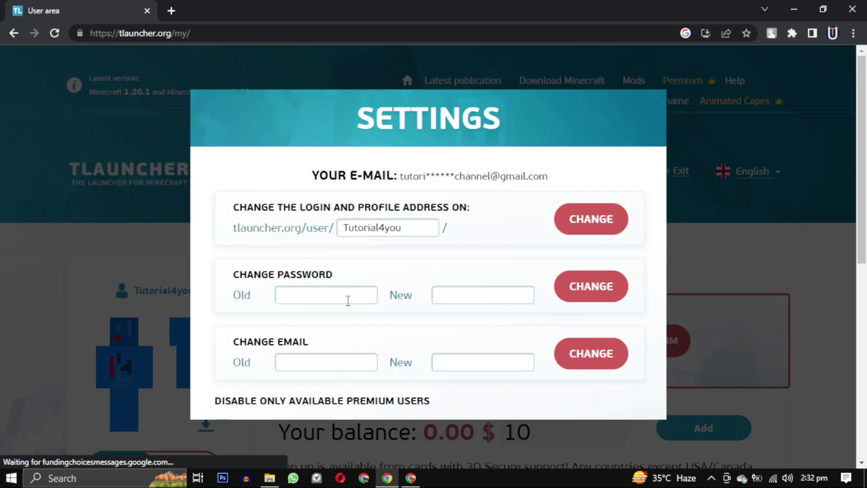
click(347, 300)
click(343, 366)
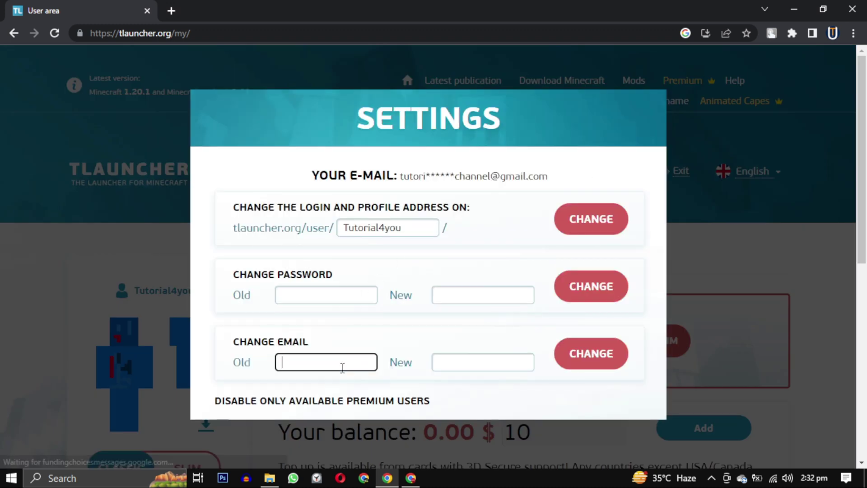
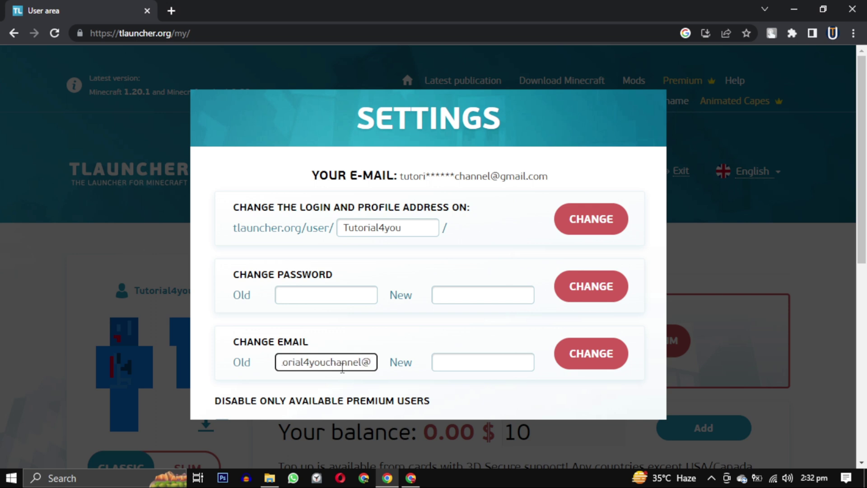
key(Tab)
key(ctrl+v)
click(477, 366)
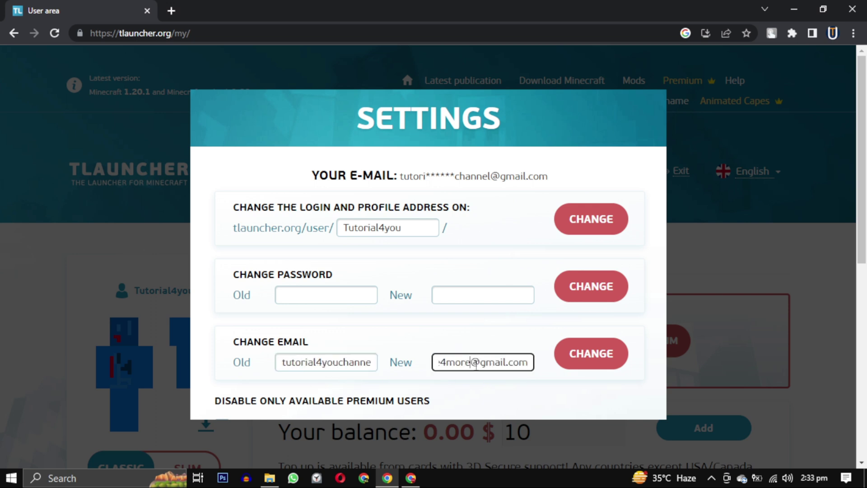
key(Home)
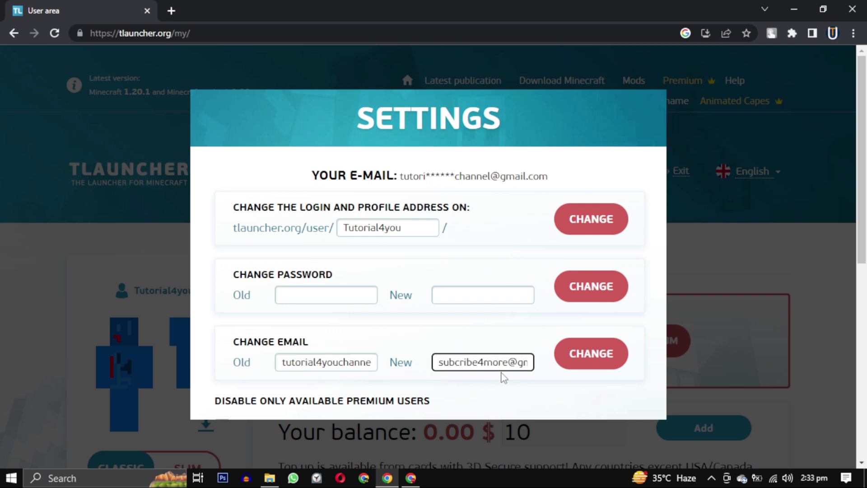
click(582, 357)
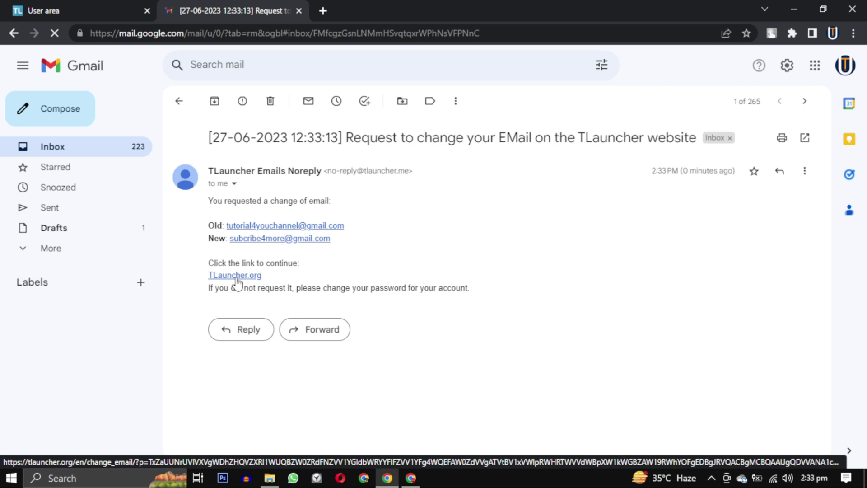
Confirm the change via the emailed link, check Settings, then sign out
click(235, 275)
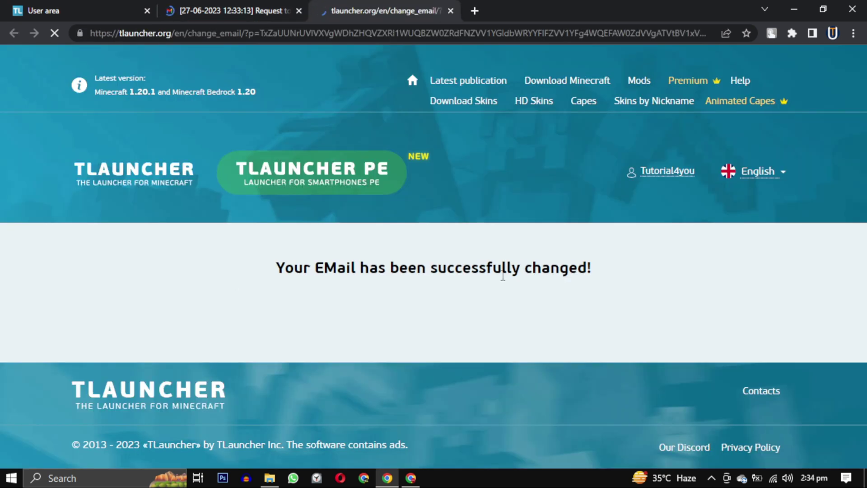
click(98, 10)
click(54, 32)
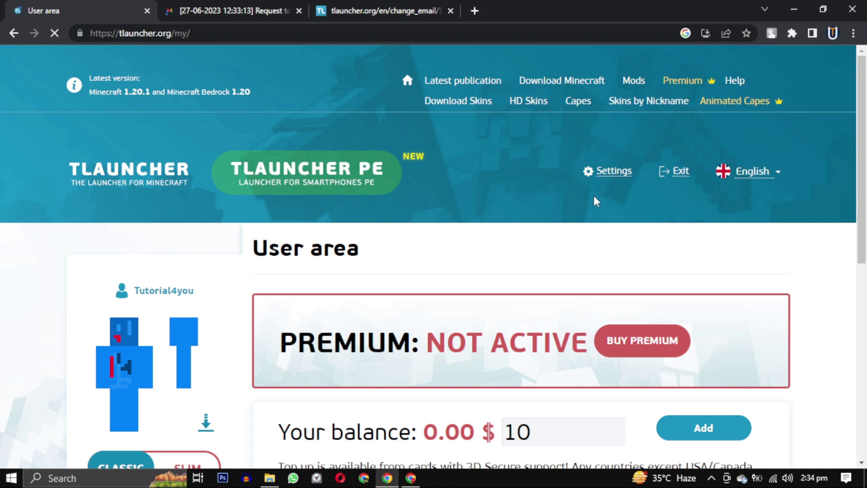
click(603, 173)
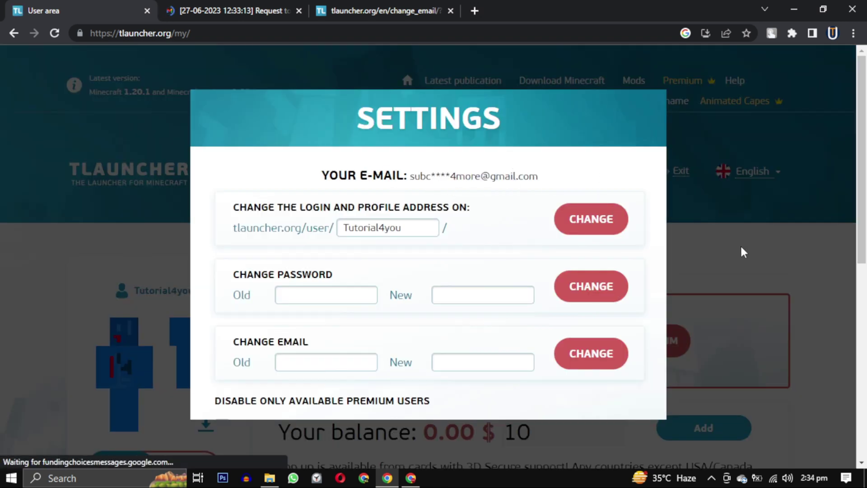
click(741, 252)
click(674, 172)
Confirm sign-out and try logging in with the old e-mail, which is rejected
click(491, 104)
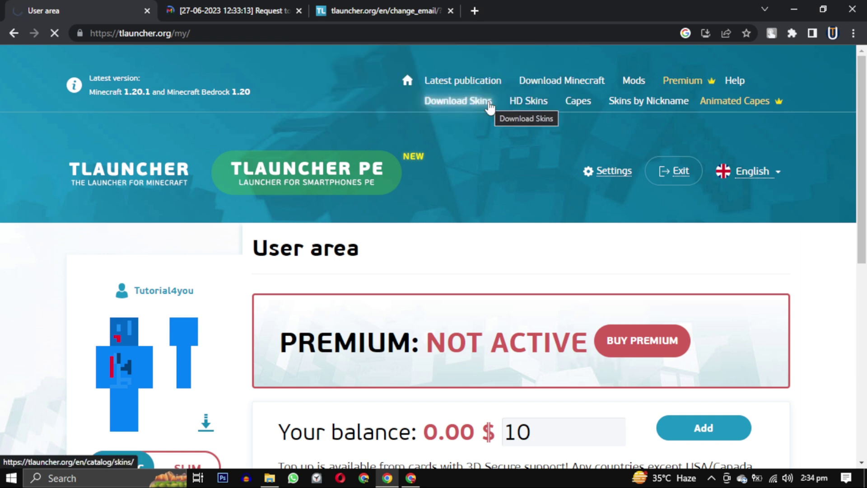
click(664, 174)
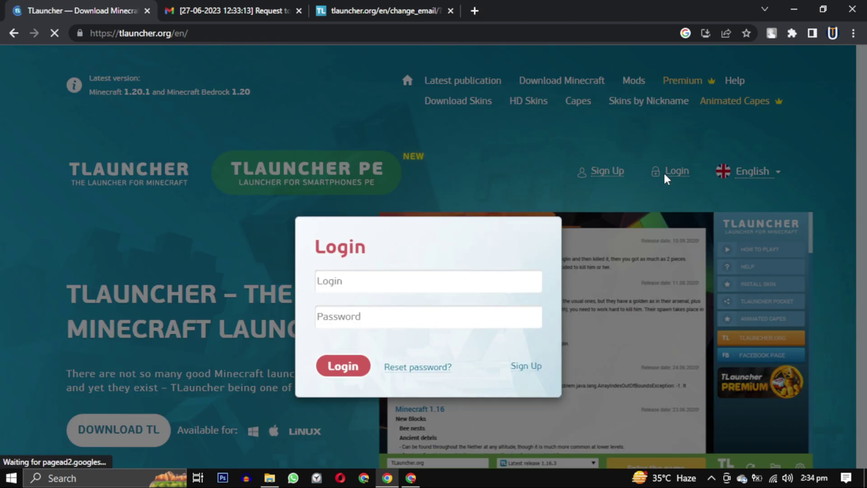
click(397, 280)
click(365, 320)
text(•••••)
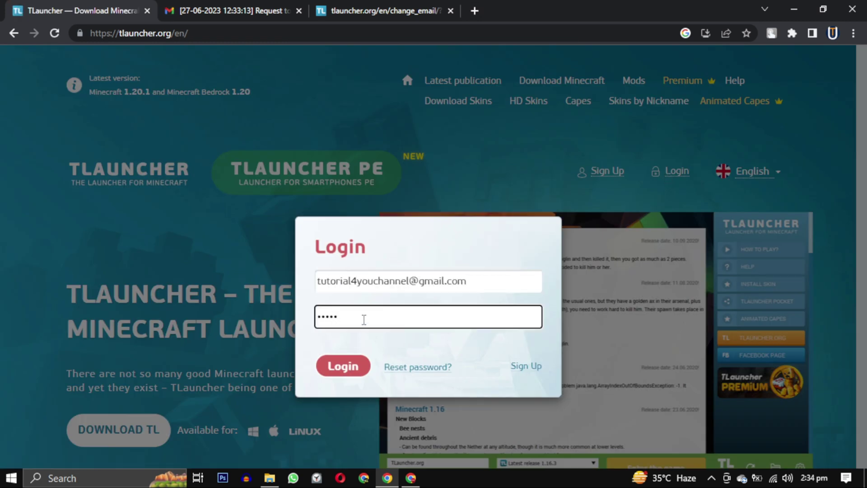
text(•••••••••••)
click(349, 370)
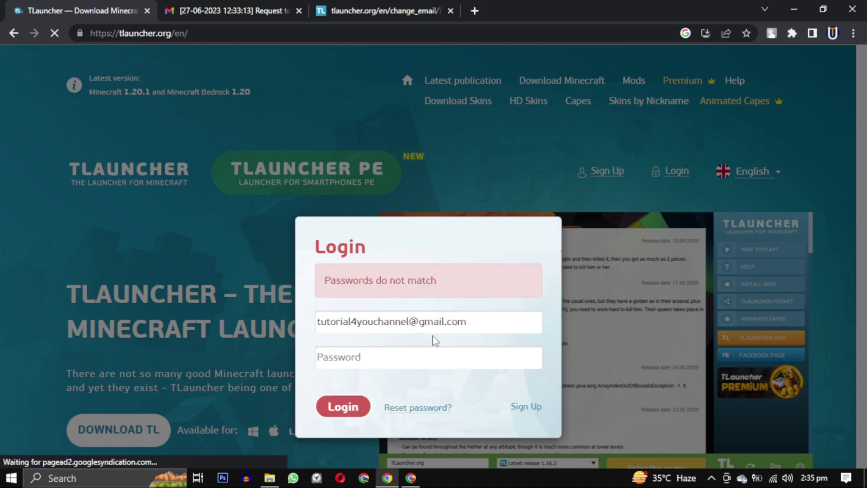
Replace the login with the new e-mail and sign in successfully
drag(410, 323, 283, 335)
drag(490, 323, 273, 347)
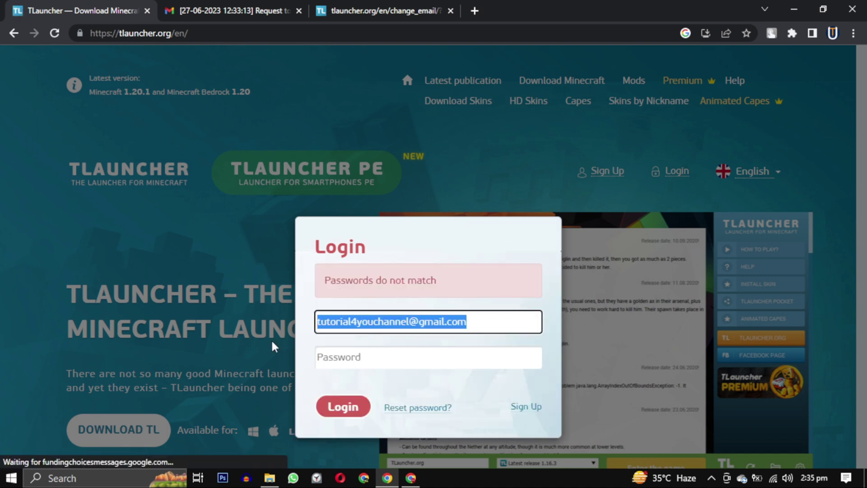
click(324, 357)
text(•)
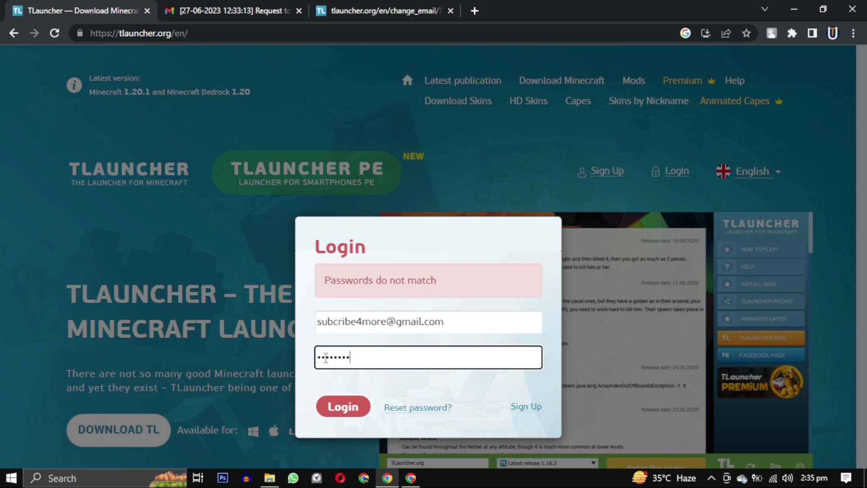
text(•••)
click(350, 406)
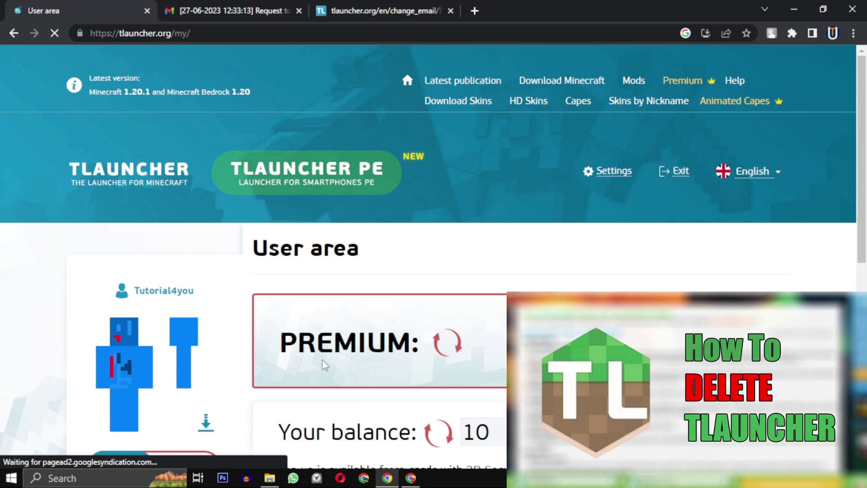
Check that Settings shows the new subc****4more e-mail address
click(608, 171)
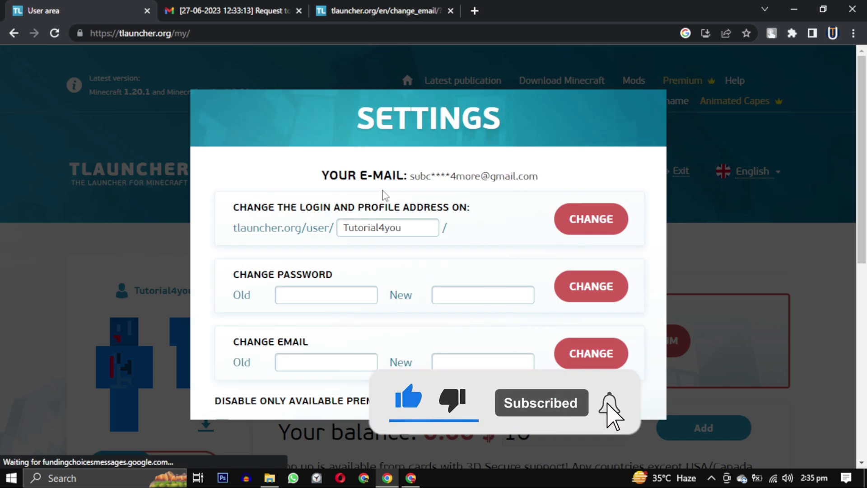
drag(411, 177, 583, 184)
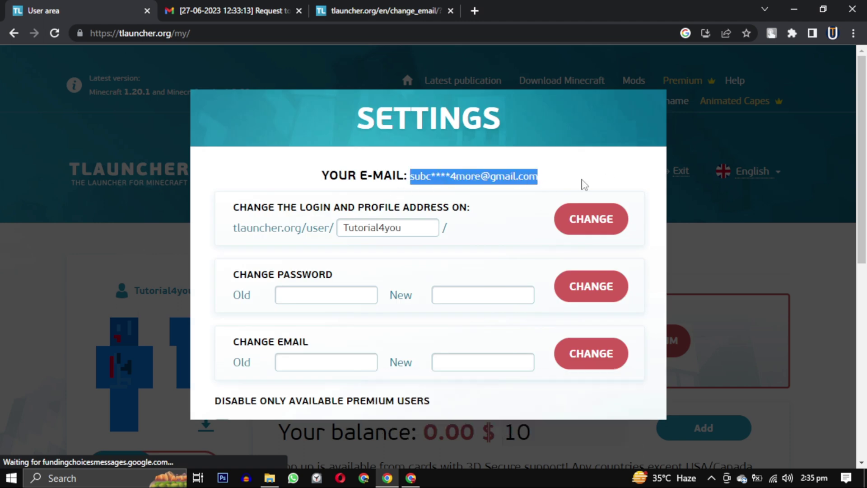
click(584, 185)
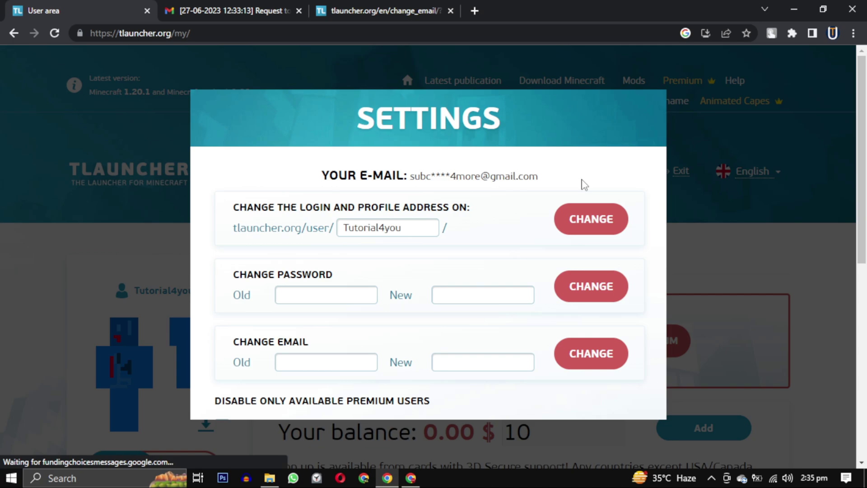